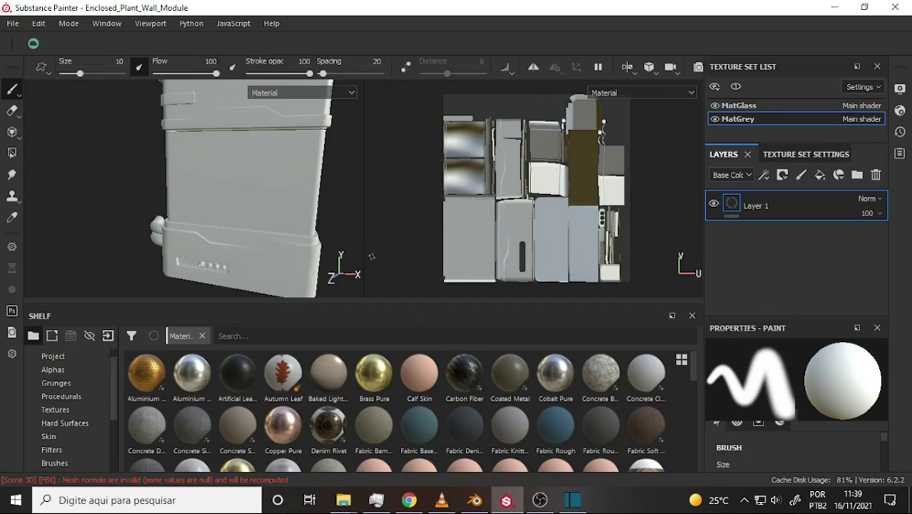
Pan and orbit the wall module view, then bring the project back in front of the course video.
right_click(127, 194)
mouse_move(72, 169)
middle_down()
mouse_move(141, 220)
mouse_move(22, 175)
middle_up()
alt+drag(105, 162, 132, 165)
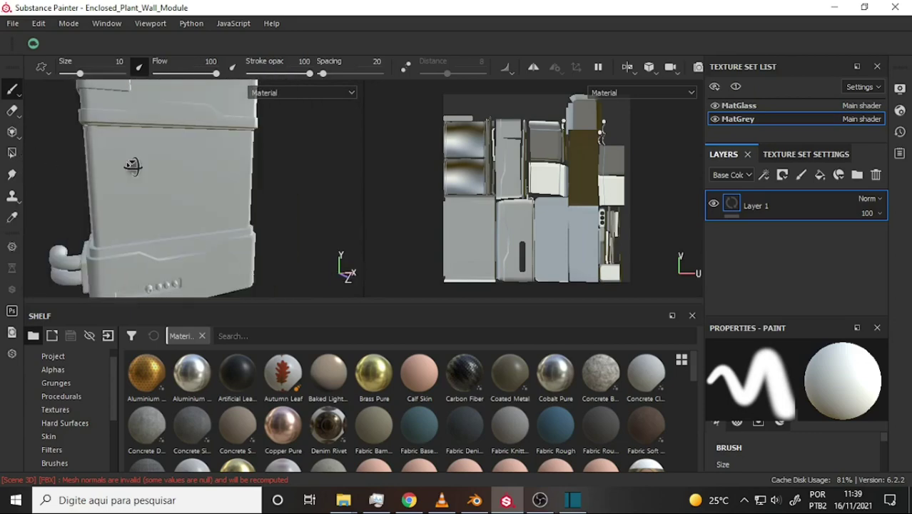
click(442, 501)
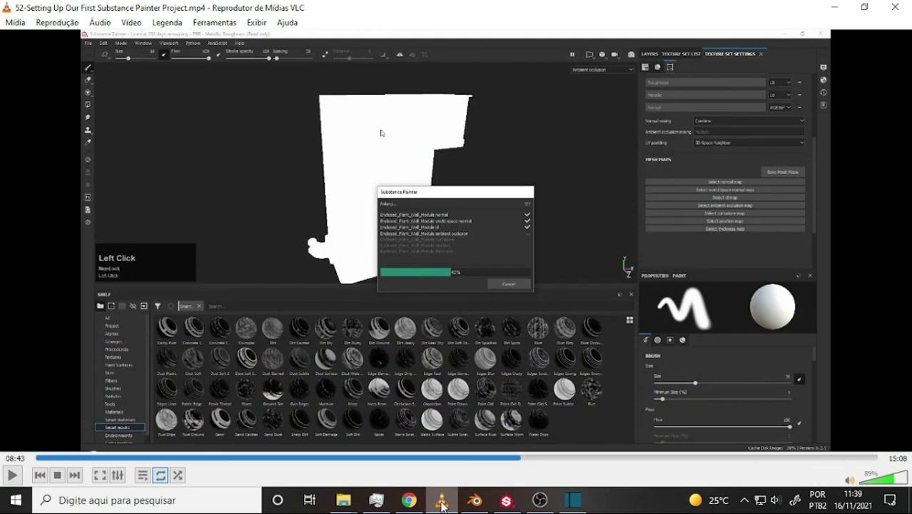
click(441, 502)
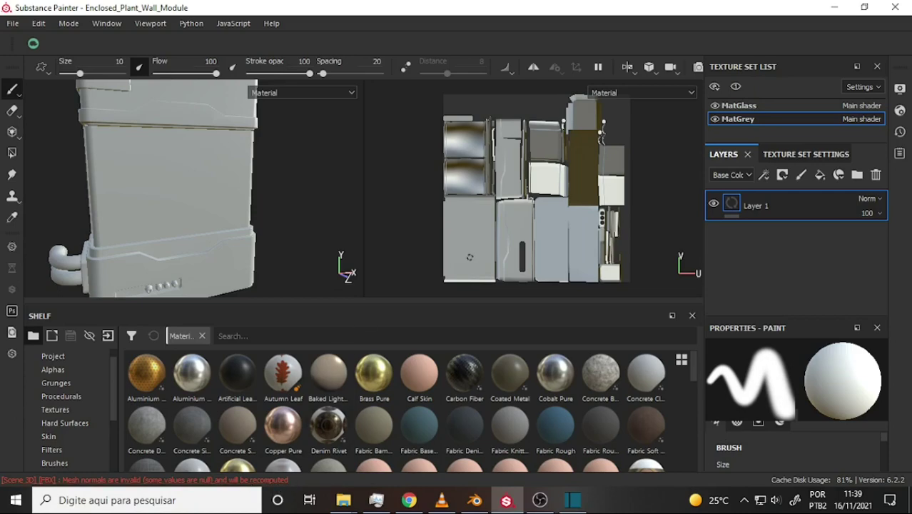
Rename the MatGlass texture set to Enclosed_MatGlass.
click(724, 107)
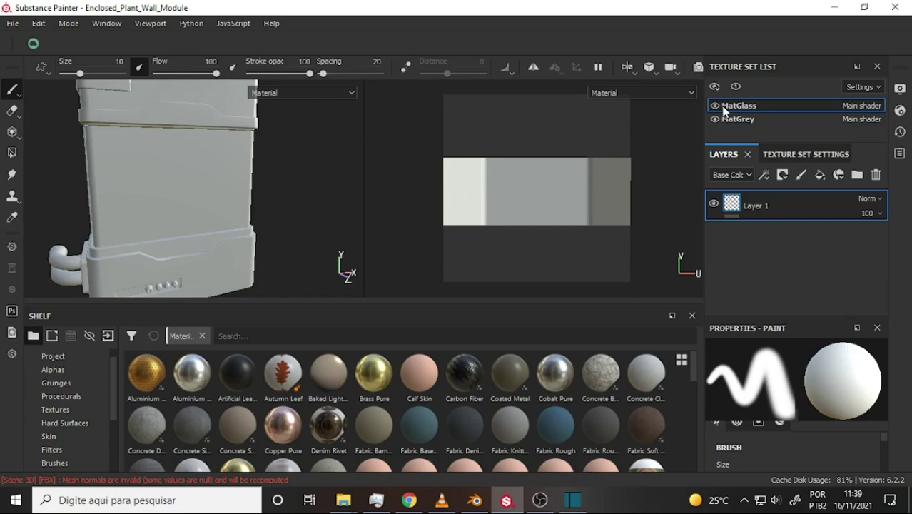
double_click(724, 107)
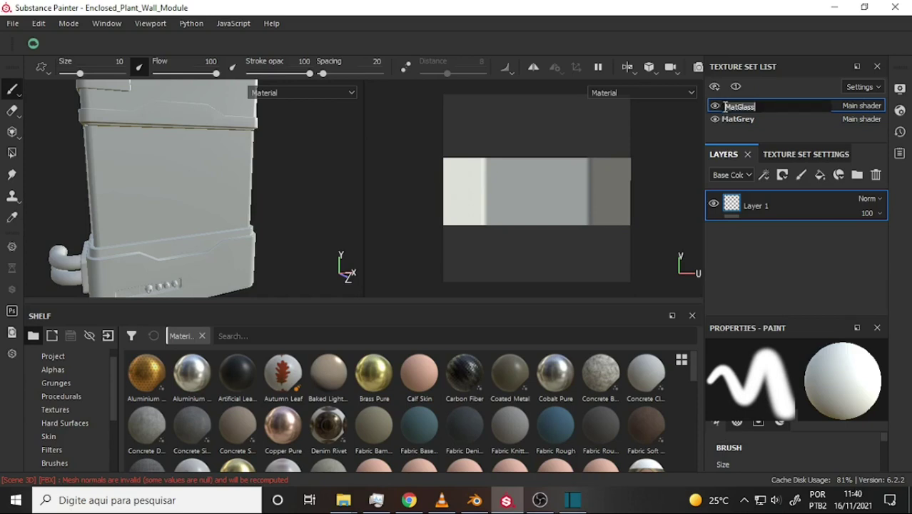
text(E)
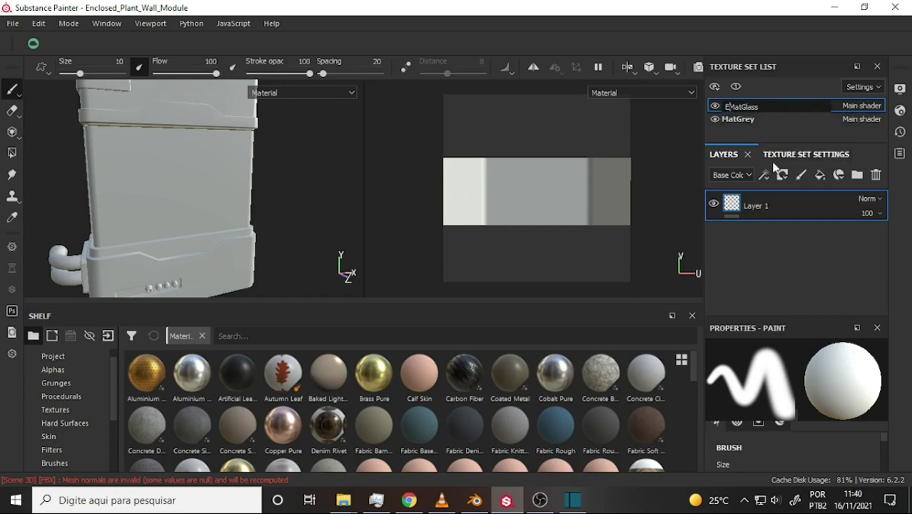
text(nclosed_)
drag(755, 107, 652, 110)
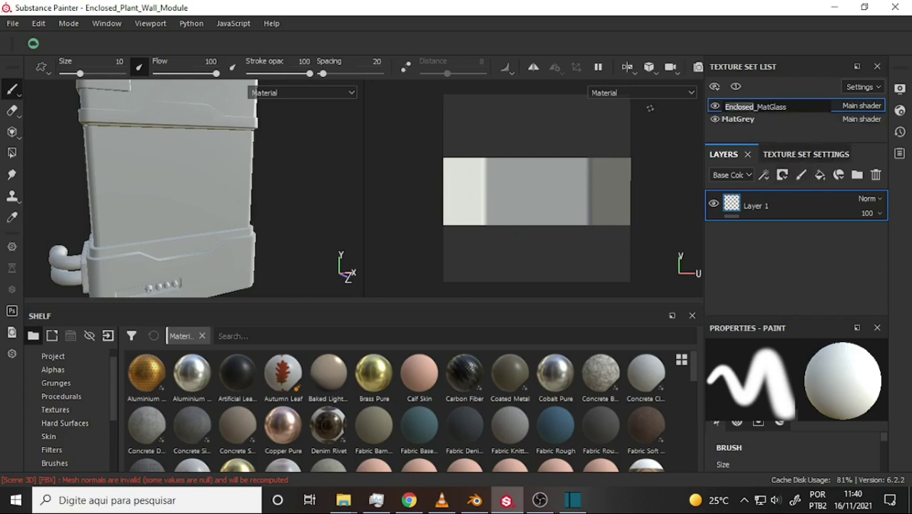
click(742, 123)
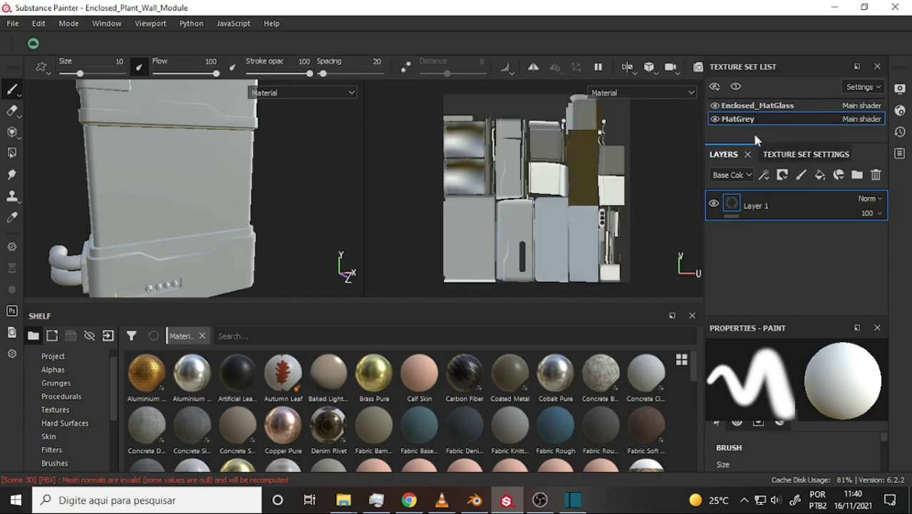
Hide the Enclosed_MatGlass set in the viewport and rename MatGrey to Enclosed_MatGrey.
click(715, 120)
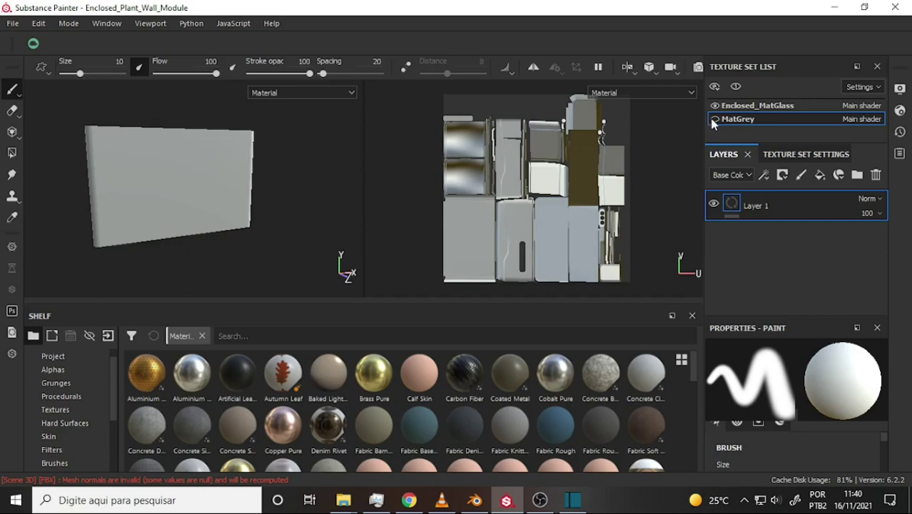
click(714, 119)
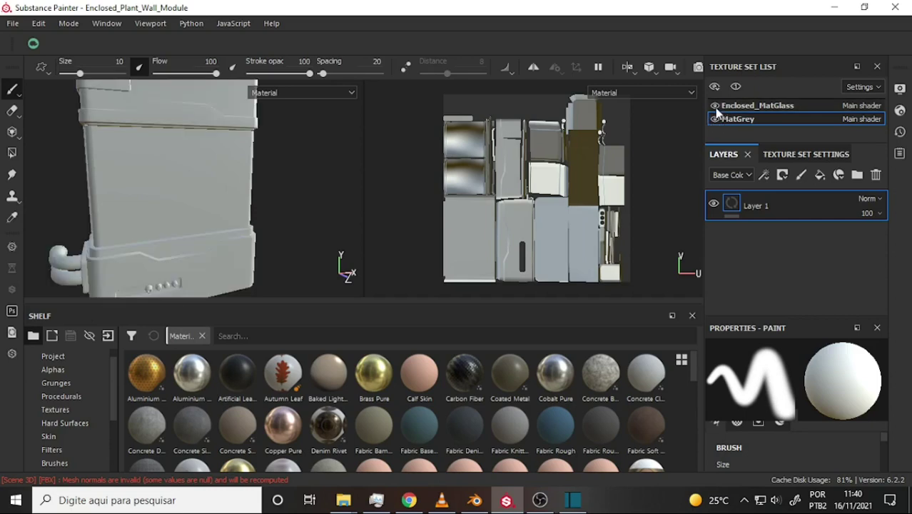
click(714, 106)
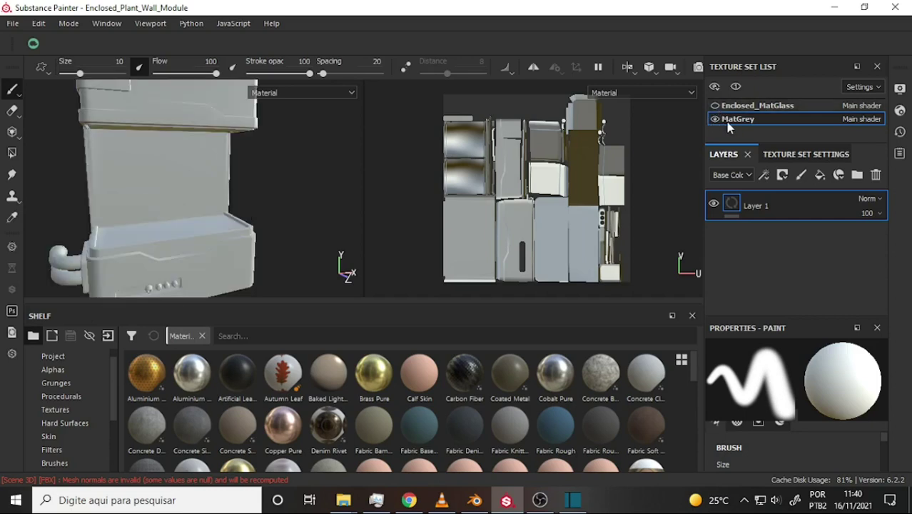
double_click(724, 120)
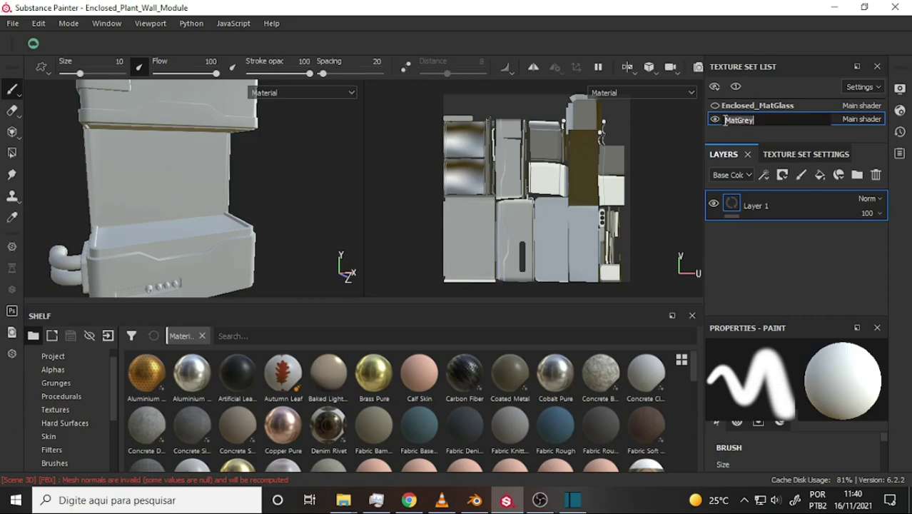
text(Enclosed_)
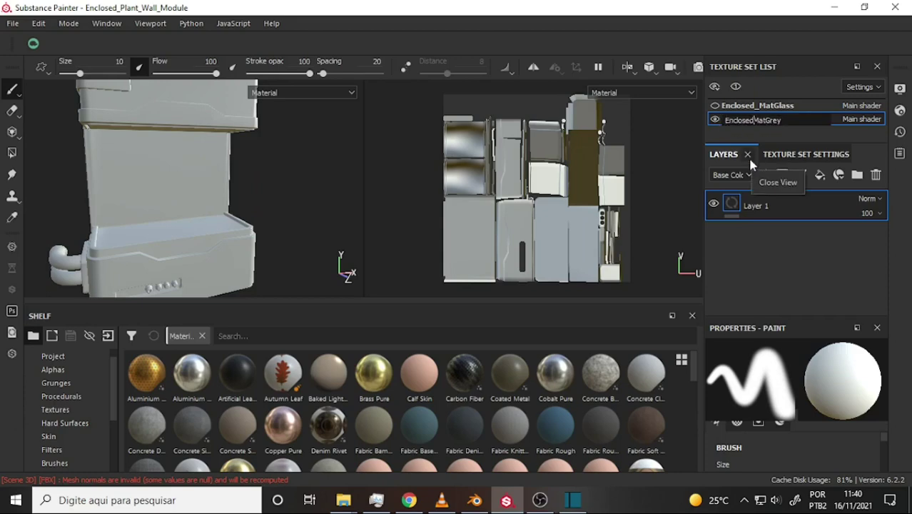
key(Return)
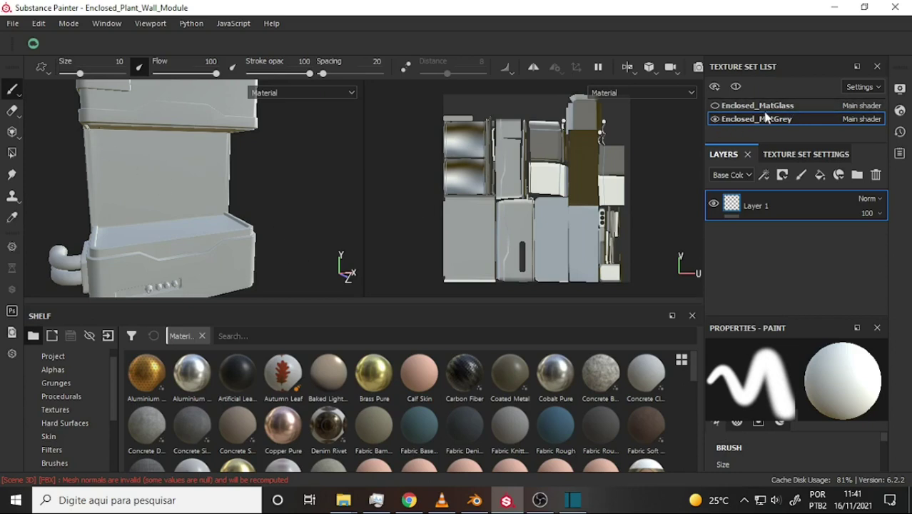
Switch the viewport to 3D only, shorten the shelf, and orbit the wall module slightly.
click(630, 73)
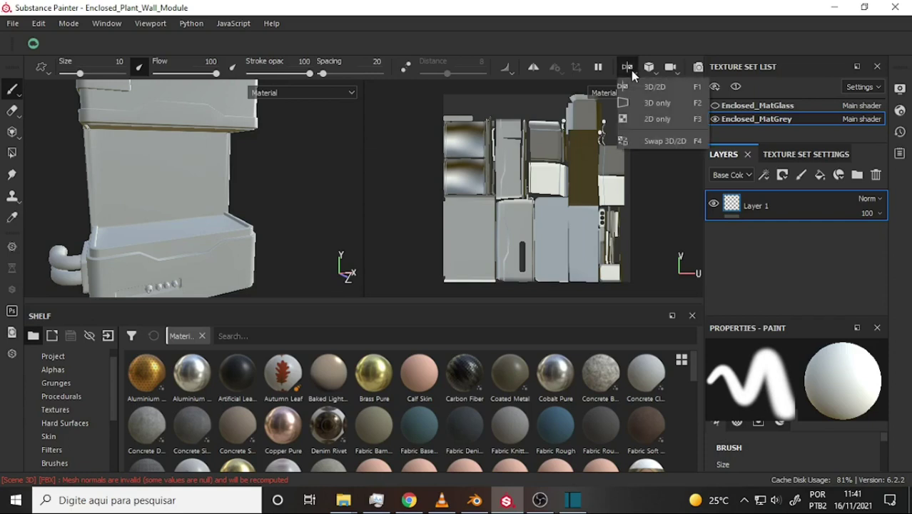
click(657, 103)
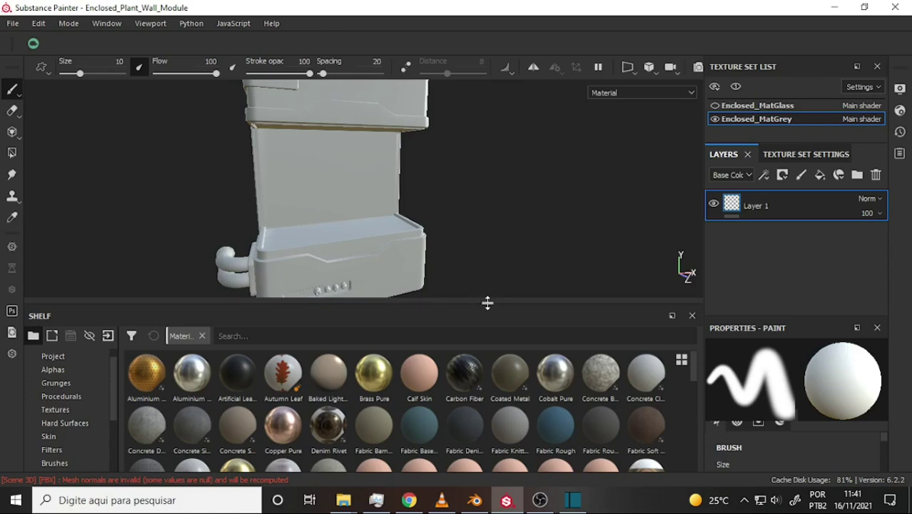
drag(487, 303, 487, 385)
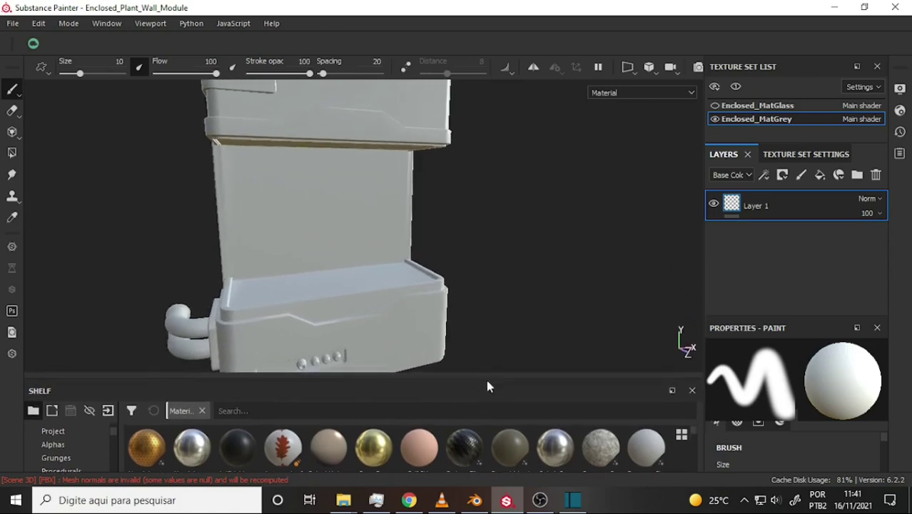
mouse_move(418, 205)
alt+mouse_down()
mouse_move(533, 199)
mouse_move(521, 209)
mouse_move(61, 212)
mouse_move(583, 229)
mouse_move(566, 169)
mouse_move(562, 210)
mouse_move(549, 192)
mouse_move(558, 203)
alt+mouse_up()
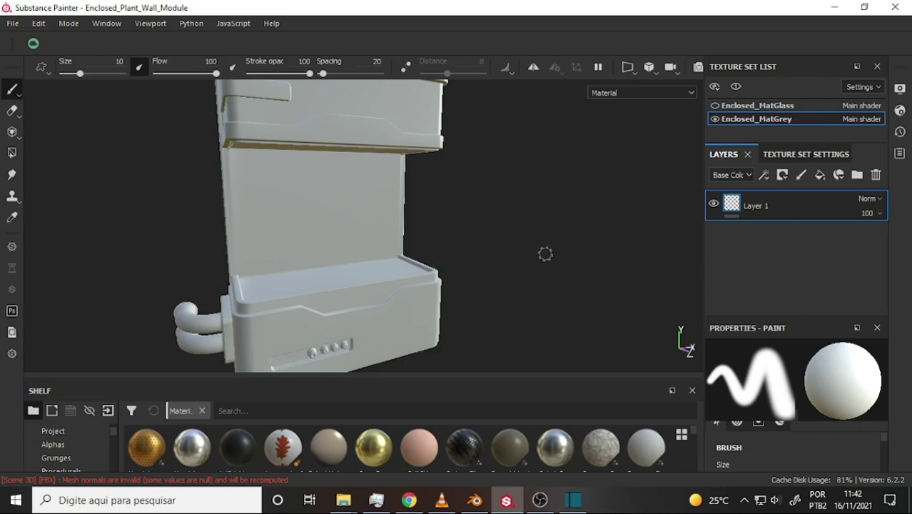
Reframe, zoom and orbit the wall module, then bring up the floating brush Properties popup.
key(f)
scroll(586, 172, up, 5)
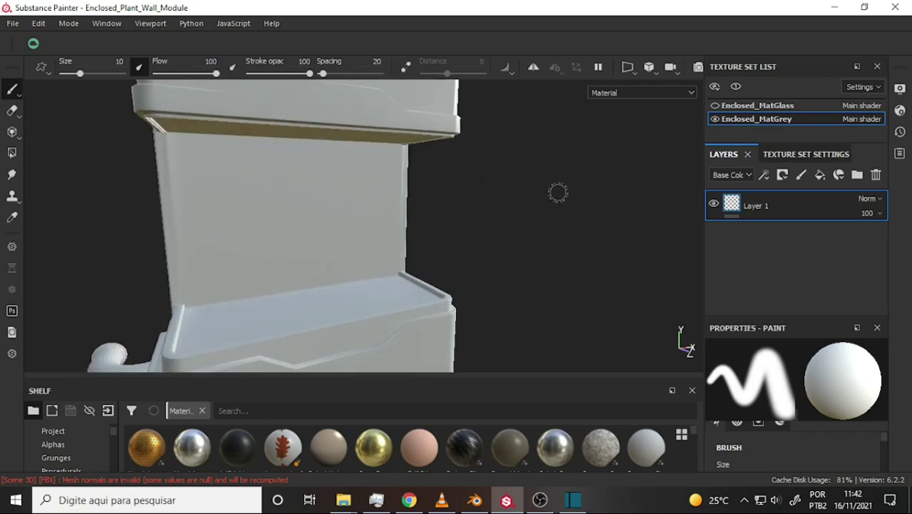
mouse_move(558, 193)
alt+mouse_down()
mouse_move(439, 212)
mouse_move(265, 210)
mouse_move(664, 211)
mouse_move(507, 201)
mouse_move(497, 187)
mouse_move(501, 200)
mouse_move(514, 198)
alt+mouse_up()
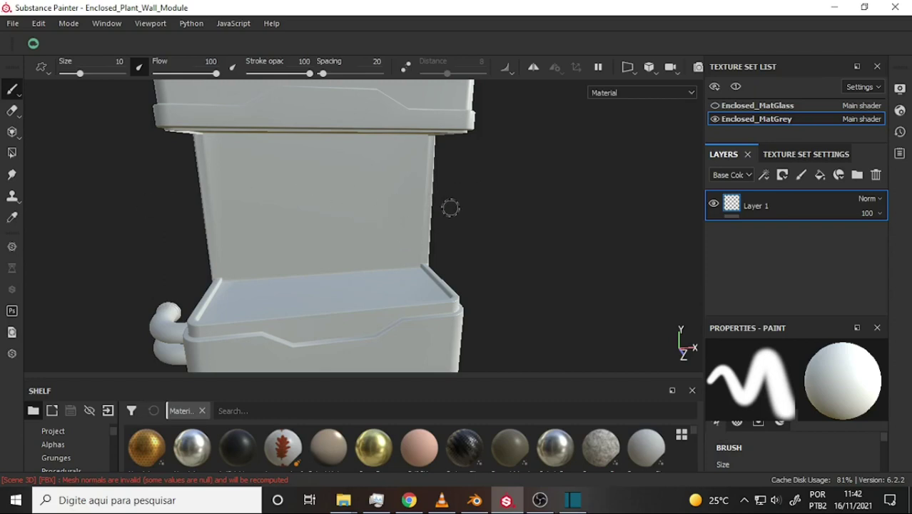
scroll(517, 190, up, 2)
scroll(517, 189, down, 3)
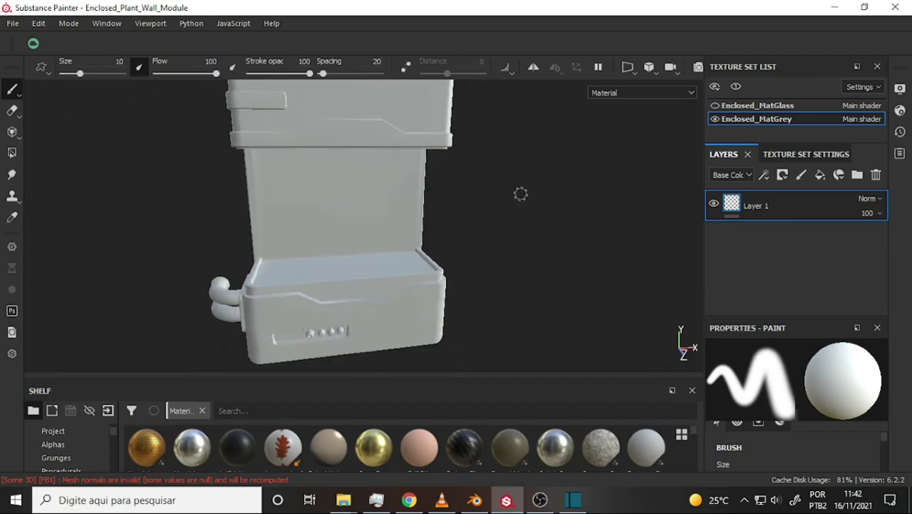
scroll(519, 194, up, 2)
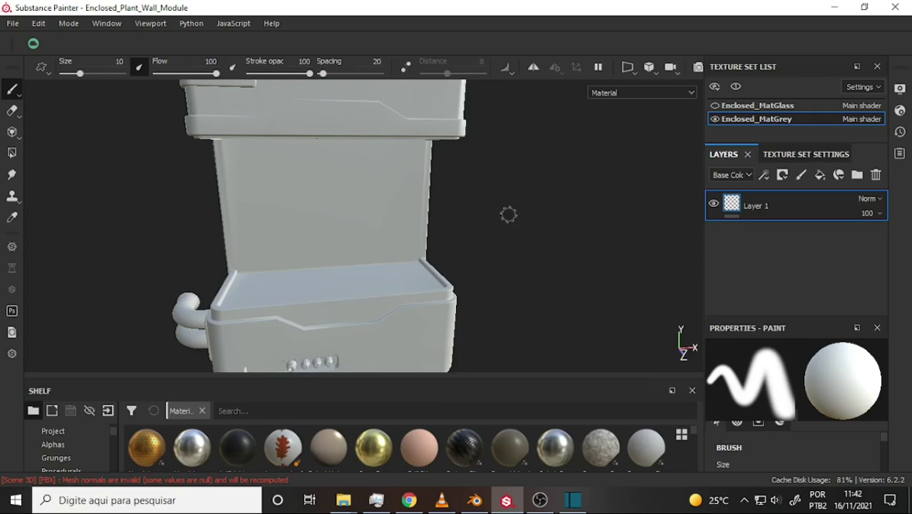
mouse_move(508, 214)
alt+mouse_down()
mouse_move(499, 179)
mouse_move(503, 212)
alt+mouse_up()
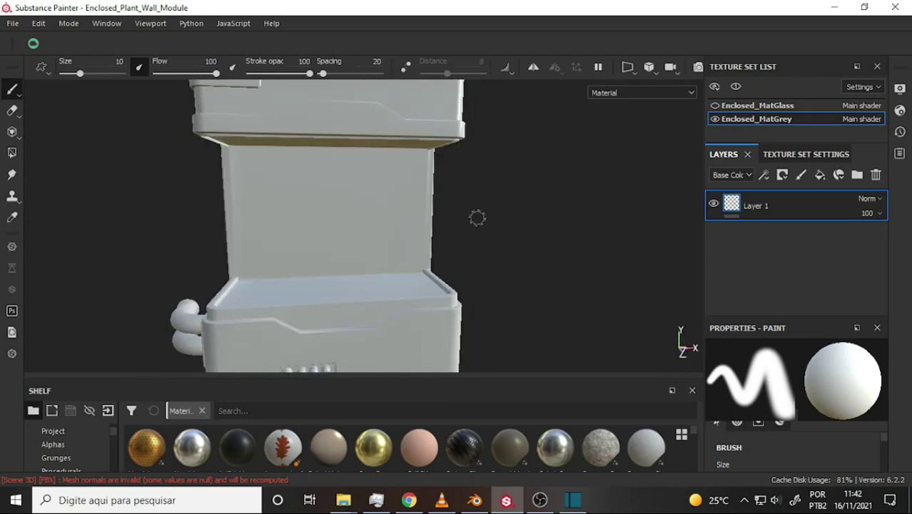
right_click(525, 220)
Enlarge the shelf, filter it to Smart masks, then shrink it back and orbit the model.
drag(454, 379, 448, 256)
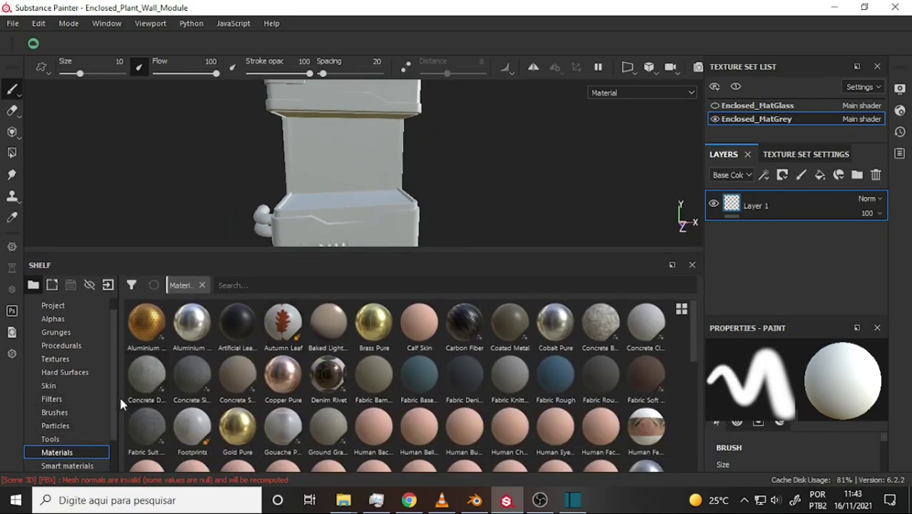
scroll(61, 435, down, 1)
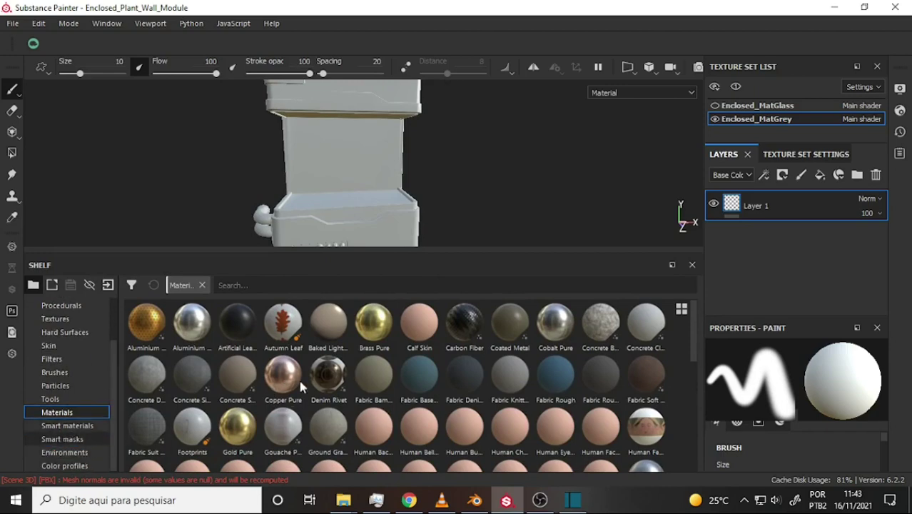
click(62, 439)
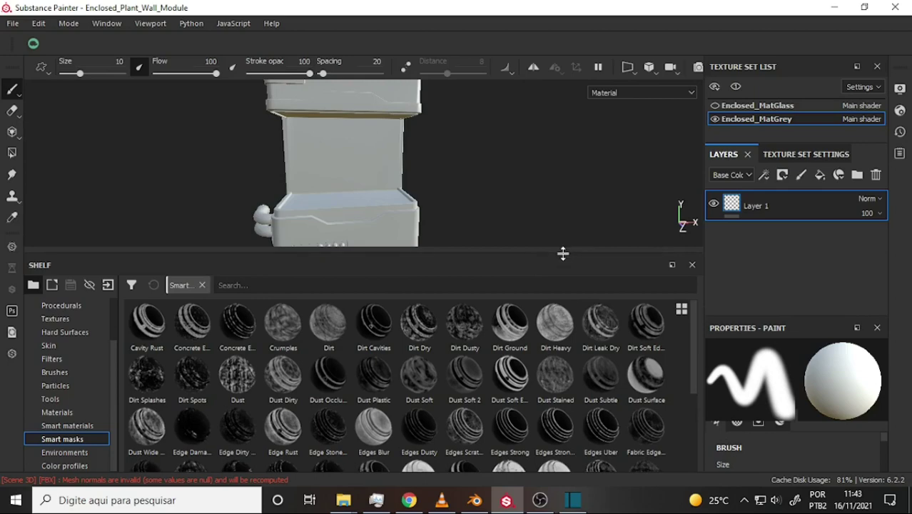
drag(563, 254, 582, 369)
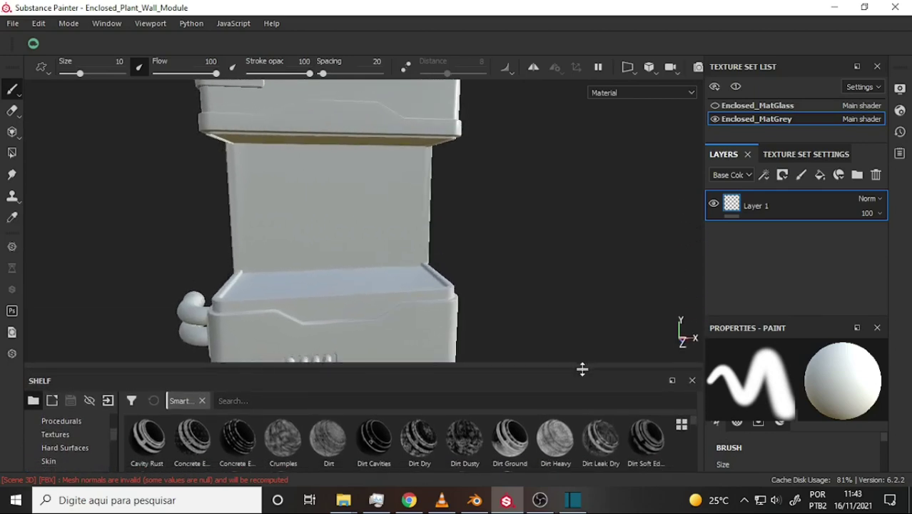
mouse_move(544, 206)
alt+mouse_down()
mouse_move(515, 204)
mouse_move(558, 200)
mouse_move(312, 199)
mouse_move(521, 198)
mouse_move(578, 187)
mouse_move(572, 181)
mouse_move(573, 200)
alt+mouse_up()
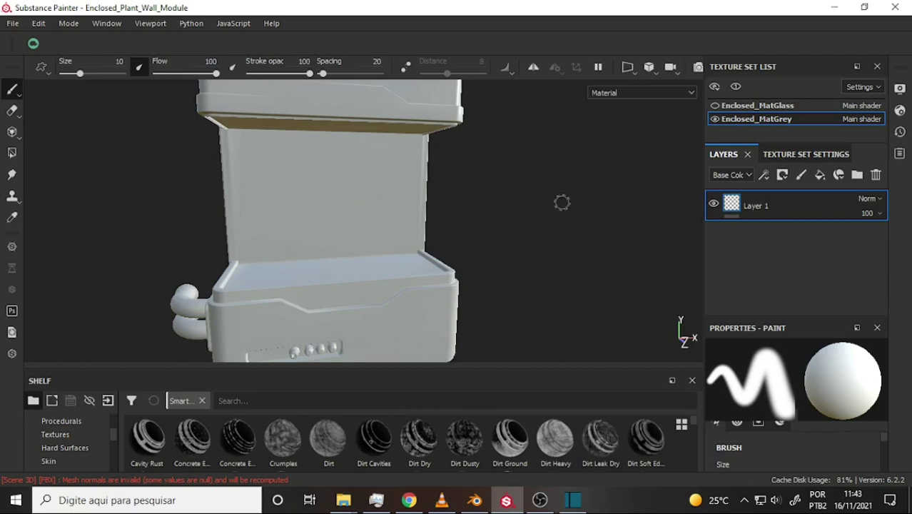
Orbit and zoom in on the module's back wall and base, then heighten the shelf to two rows.
mouse_move(544, 239)
alt+mouse_down()
mouse_move(513, 146)
mouse_move(551, 175)
mouse_move(538, 165)
mouse_move(533, 175)
mouse_move(422, 181)
mouse_move(441, 172)
mouse_move(578, 179)
mouse_move(566, 184)
mouse_move(546, 172)
alt+mouse_up()
key(f)
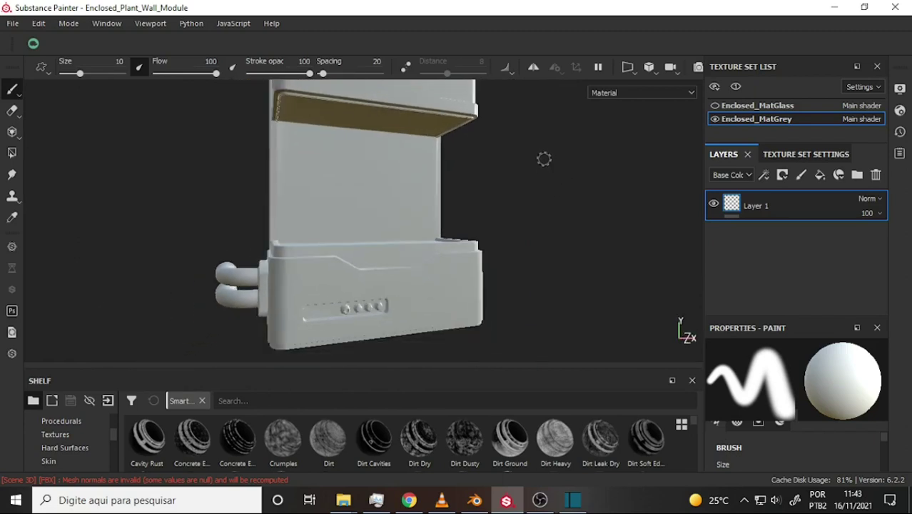
scroll(544, 159, up, 5)
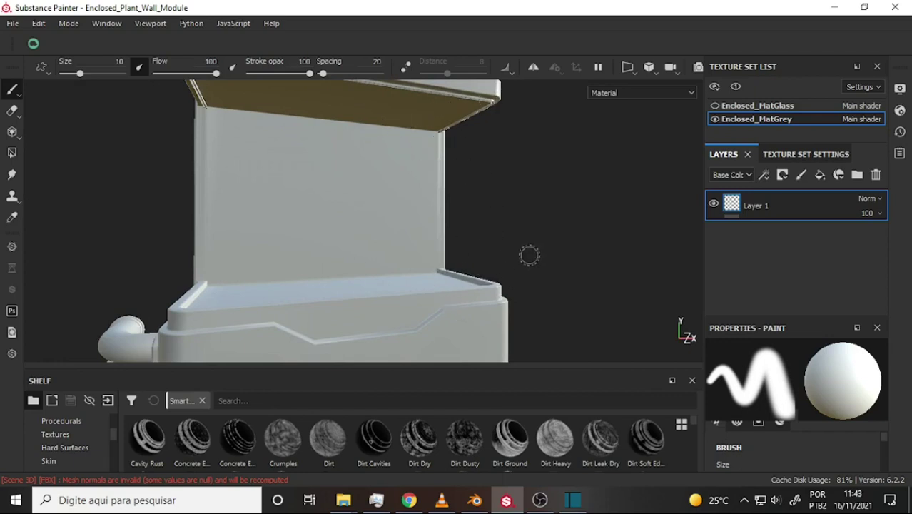
scroll(534, 211, up, 2)
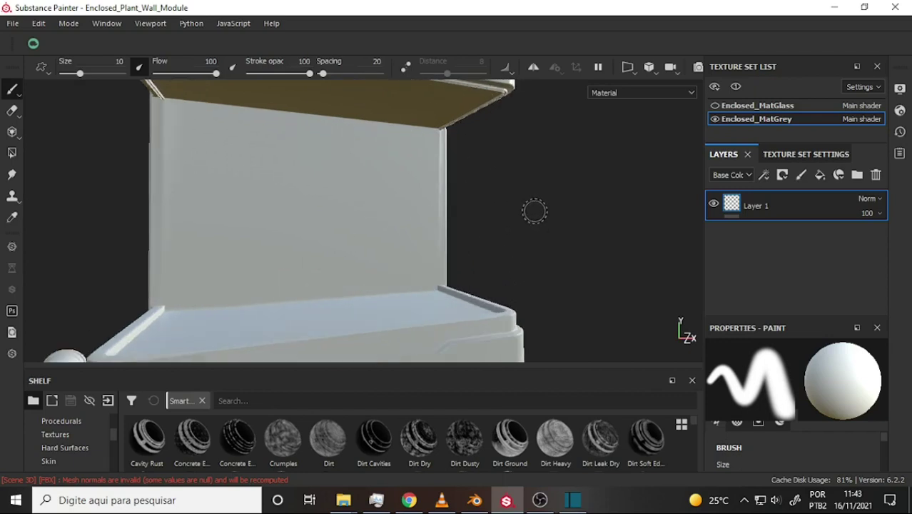
scroll(534, 211, down, 2)
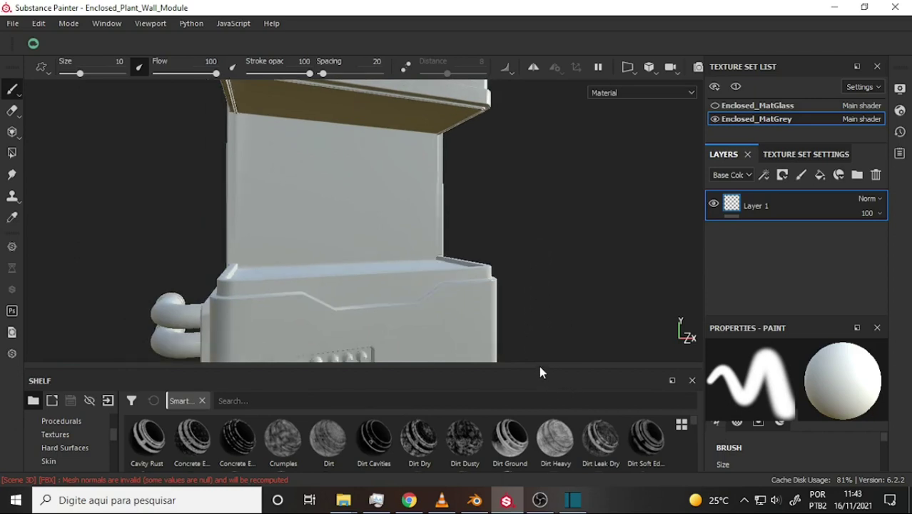
drag(540, 368, 529, 318)
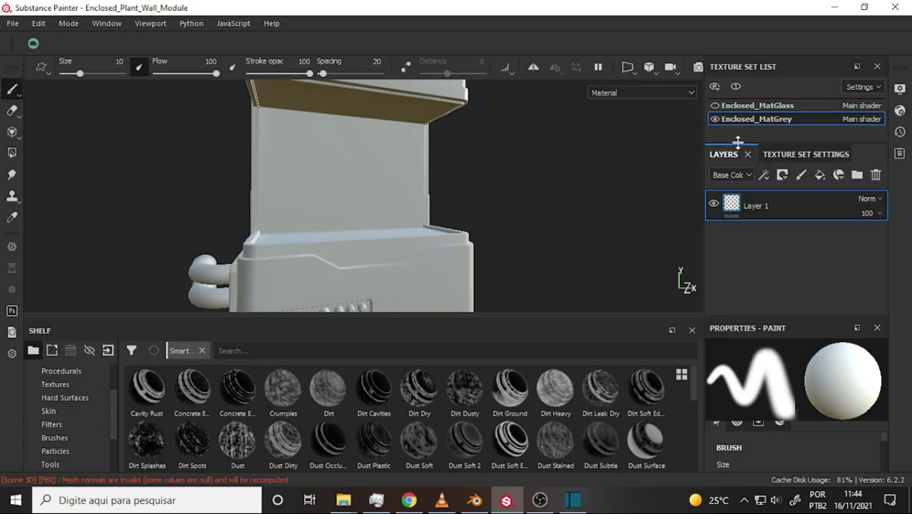
Open Enclosed_MatGrey's Texture Set Settings, widen the panel and scroll down to Mesh Maps.
click(799, 159)
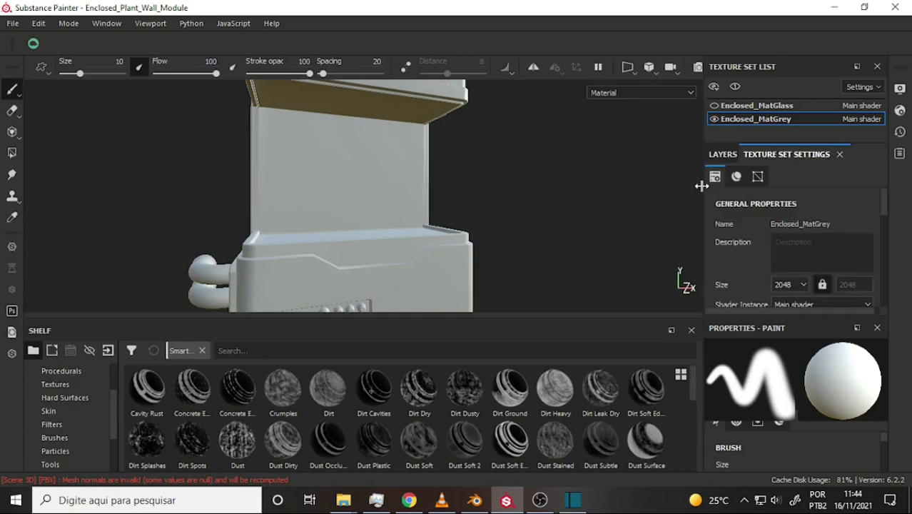
drag(704, 183, 668, 186)
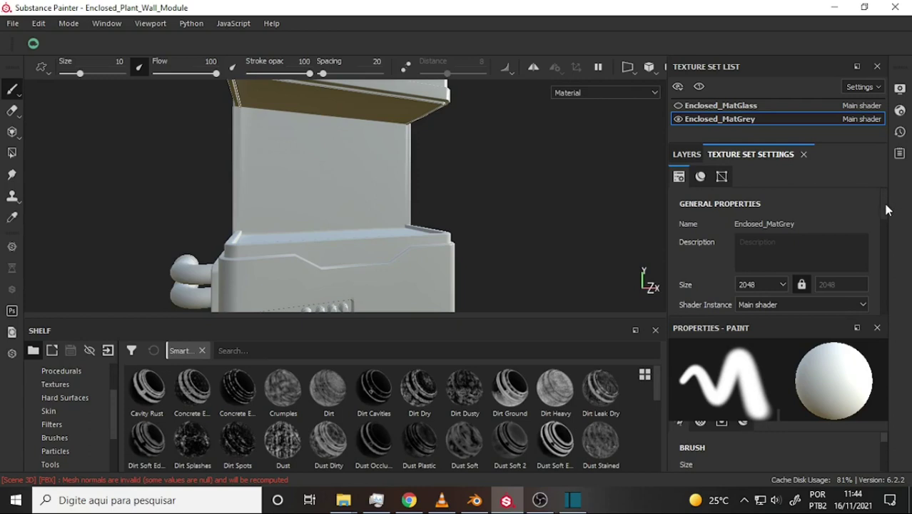
drag(887, 210, 891, 250)
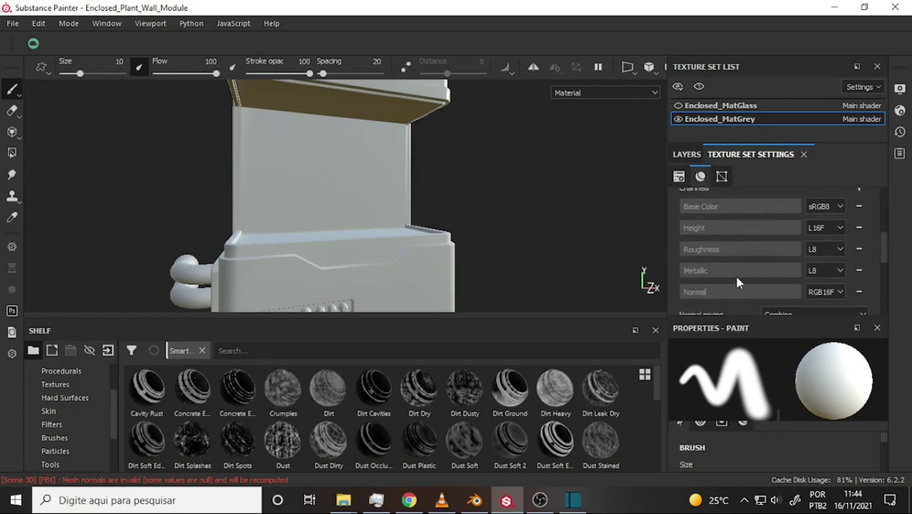
drag(884, 232, 883, 289)
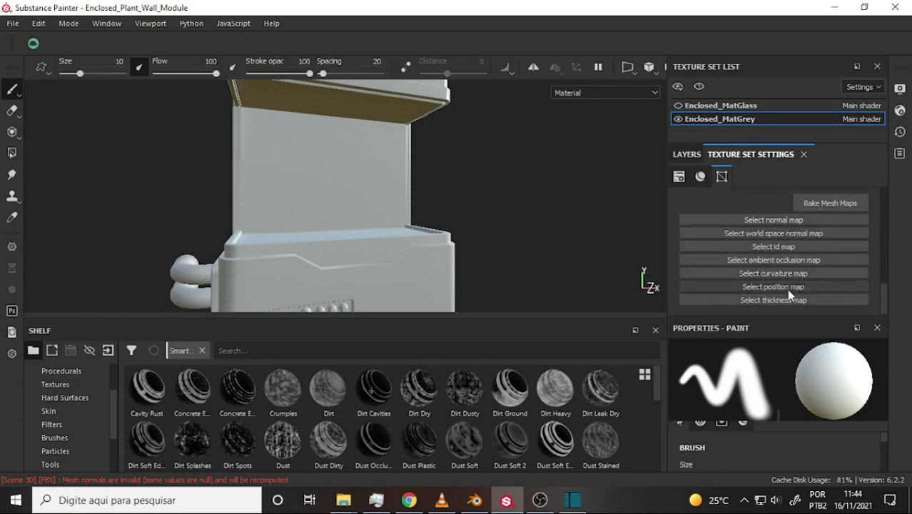
Open the Baking dialog with all seven mesh maps checked and shift it slightly left.
click(830, 205)
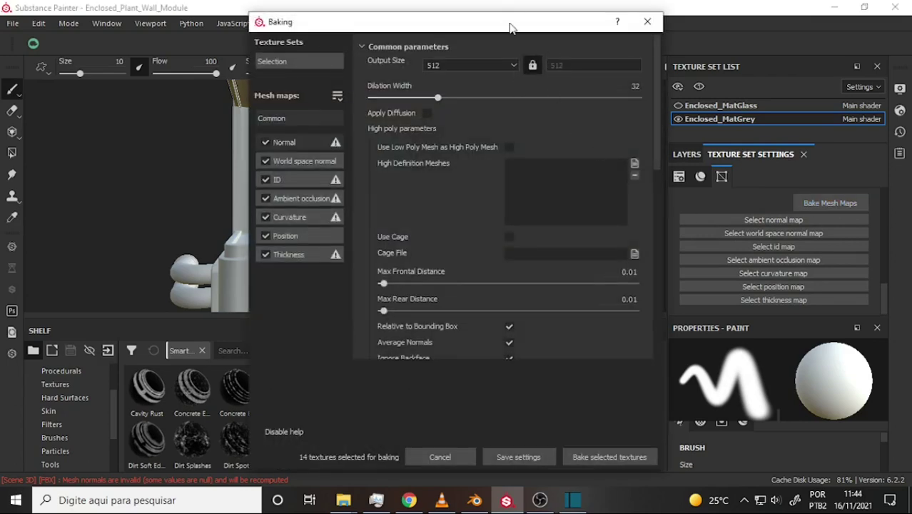
drag(509, 27, 461, 29)
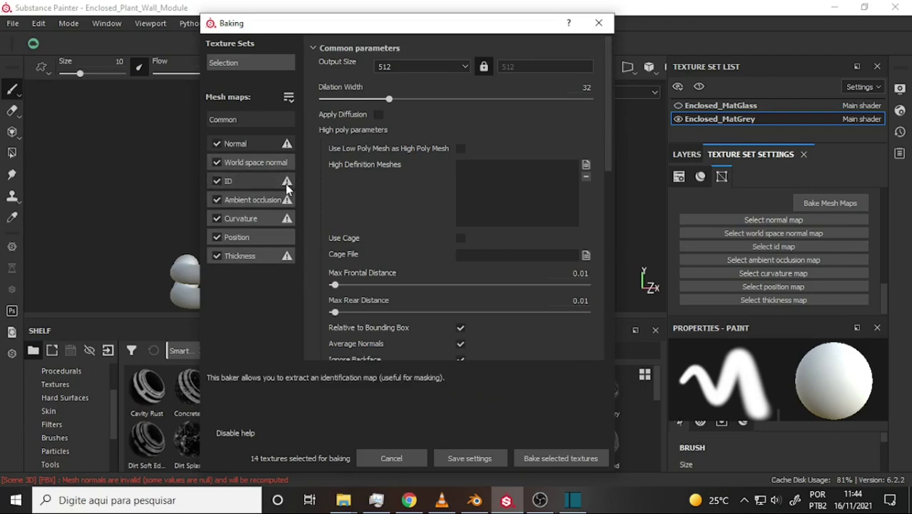
mouse_move(286, 187)
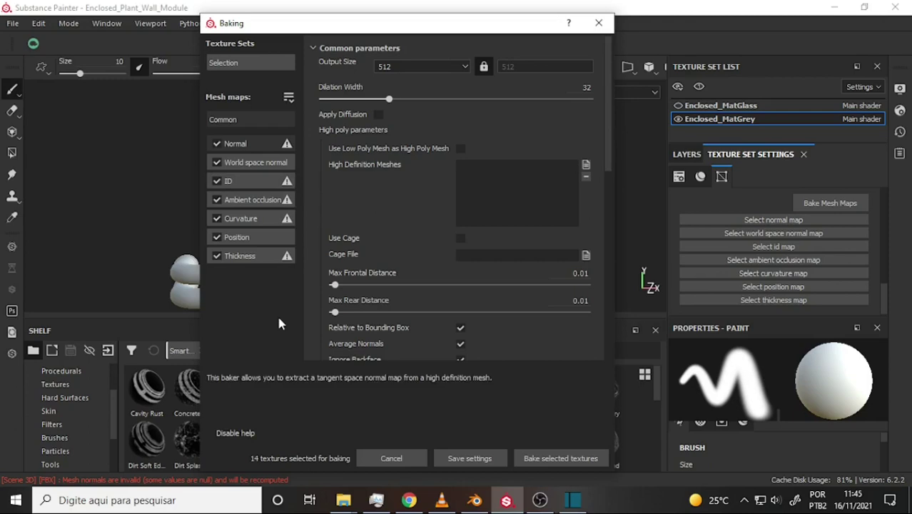
Set the bake output size to 2048, enable Use Low Poly Mesh as High Poly, and lower the dialog.
click(463, 68)
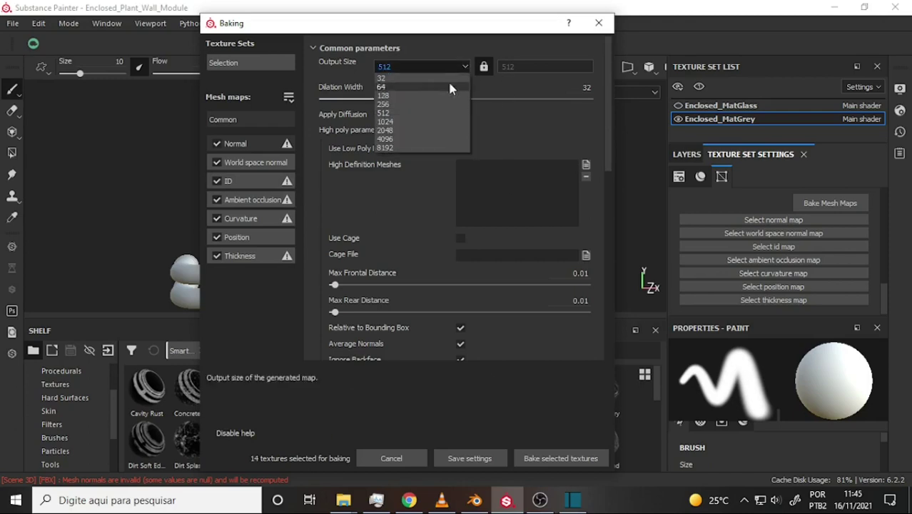
click(392, 131)
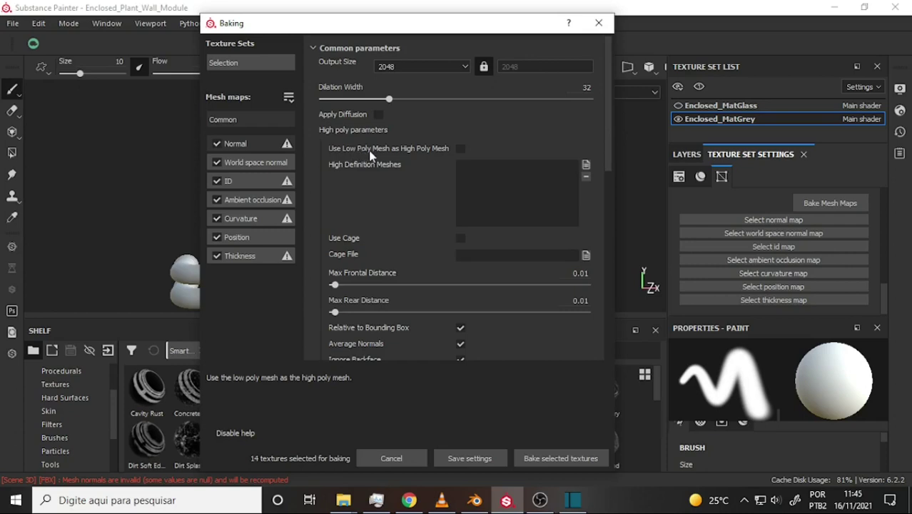
click(461, 147)
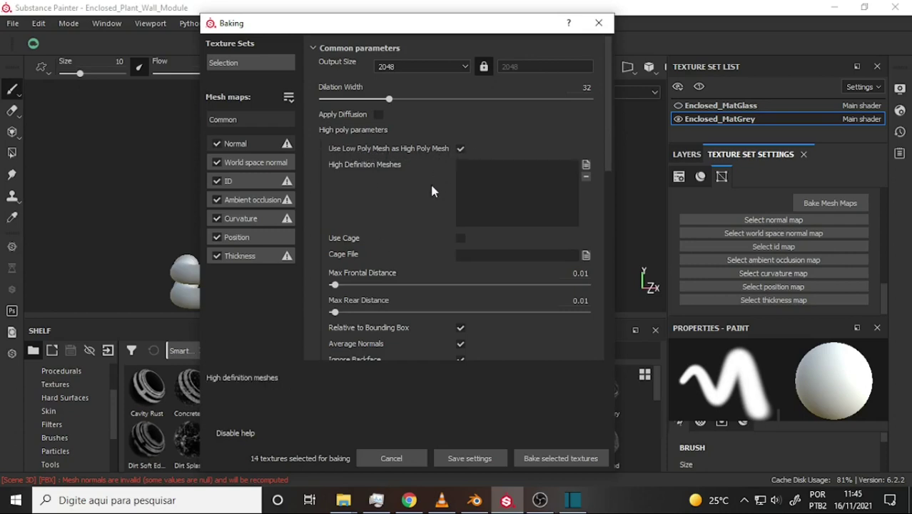
drag(461, 32, 450, 206)
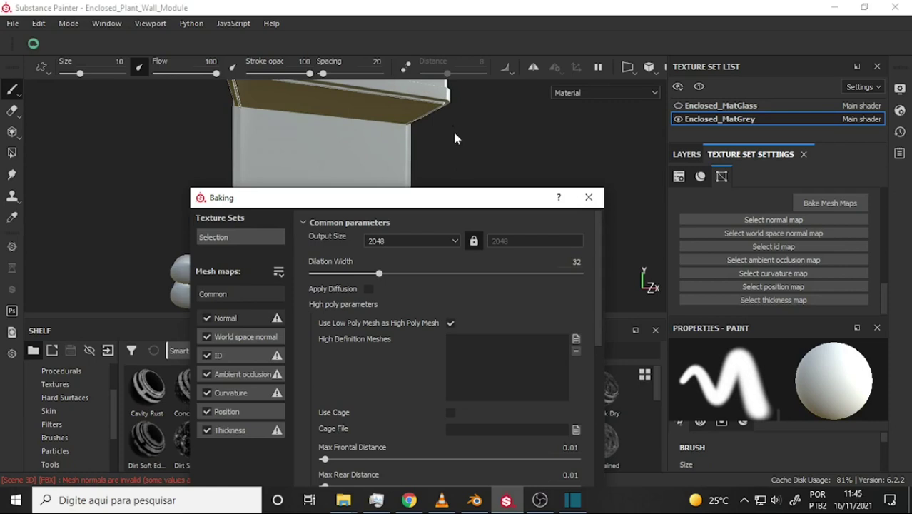
Move the Baking dialog up and down to review its 2048 low-poly-as-high-poly settings and the model.
mouse_move(422, 204)
mouse_down()
mouse_move(423, 178)
mouse_move(425, 207)
mouse_up()
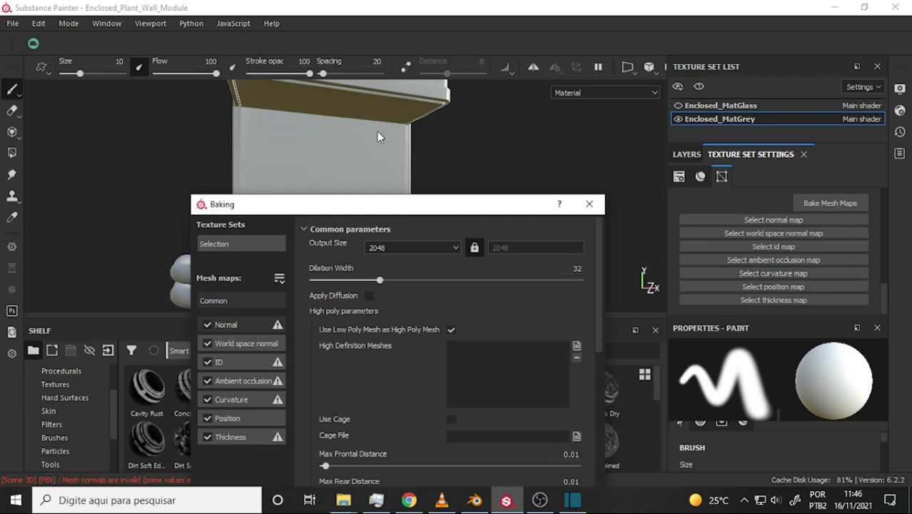
drag(433, 205, 432, 108)
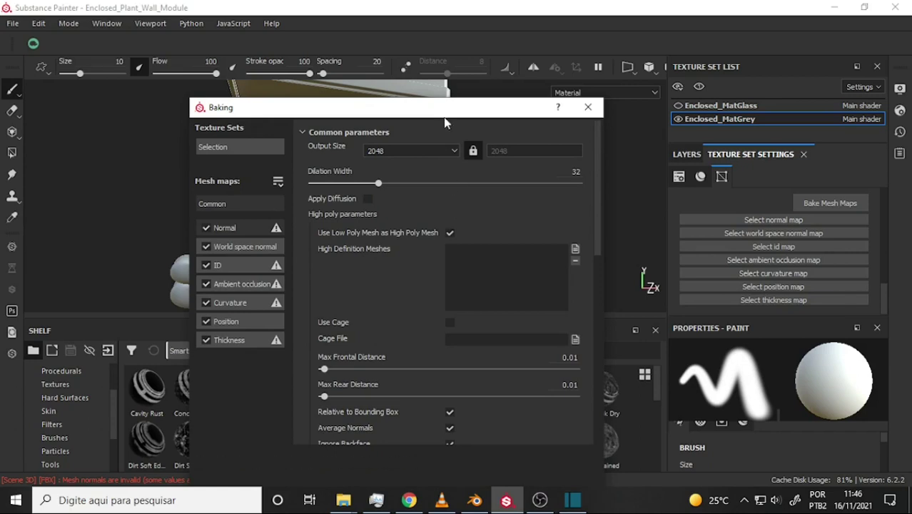
drag(456, 110, 449, 94)
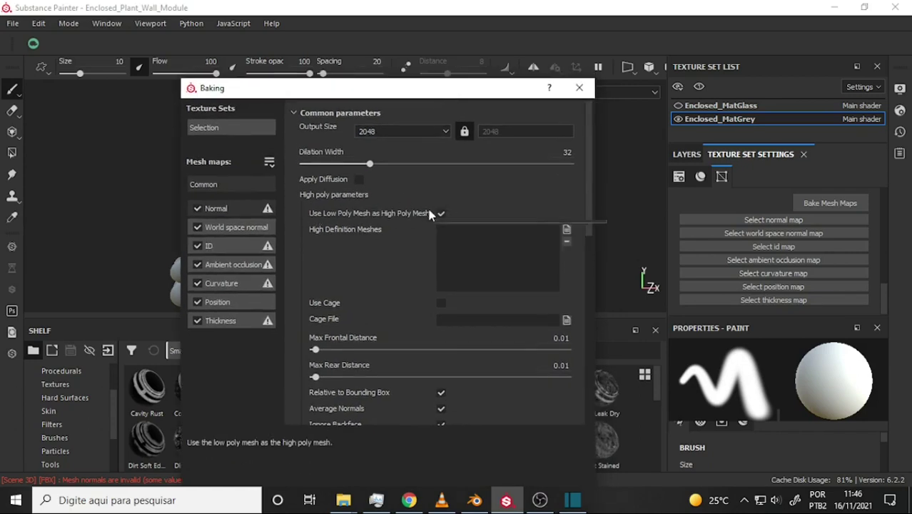
drag(445, 90, 421, 118)
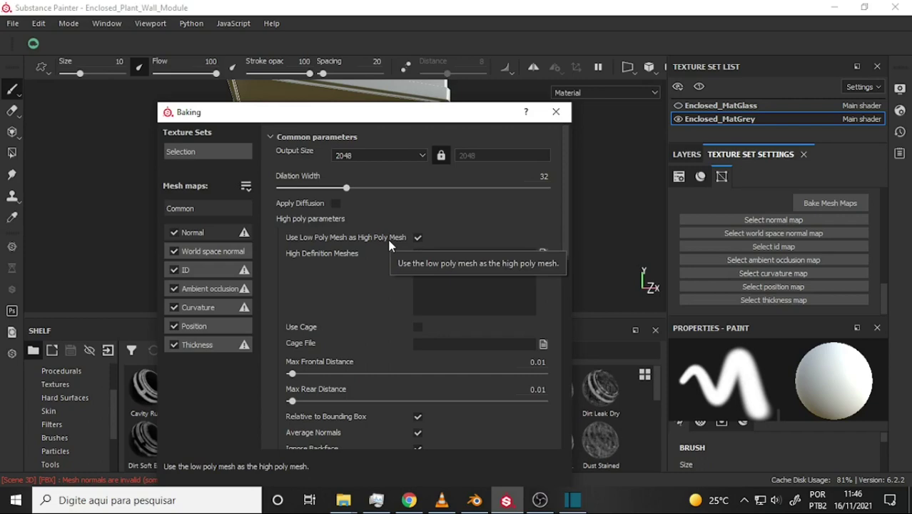
drag(454, 118, 447, 41)
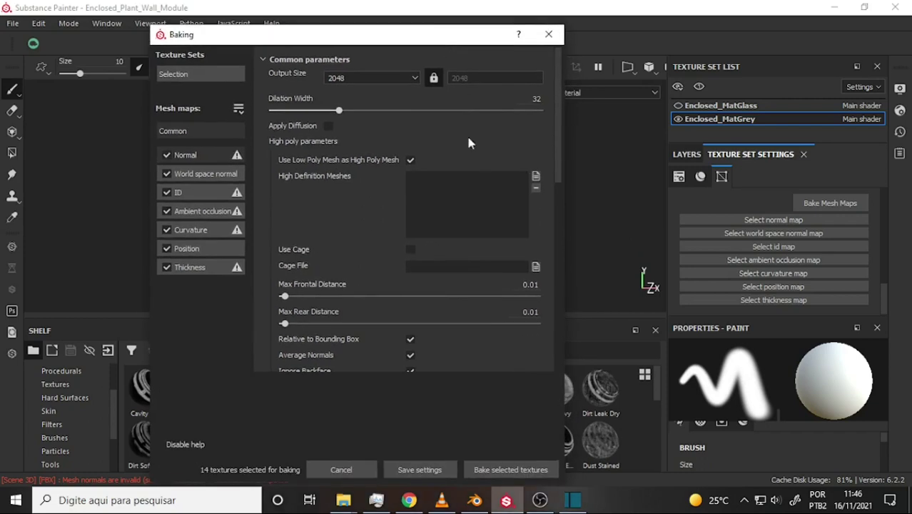
Start baking the 14 selected mesh map textures for both texture sets.
click(501, 470)
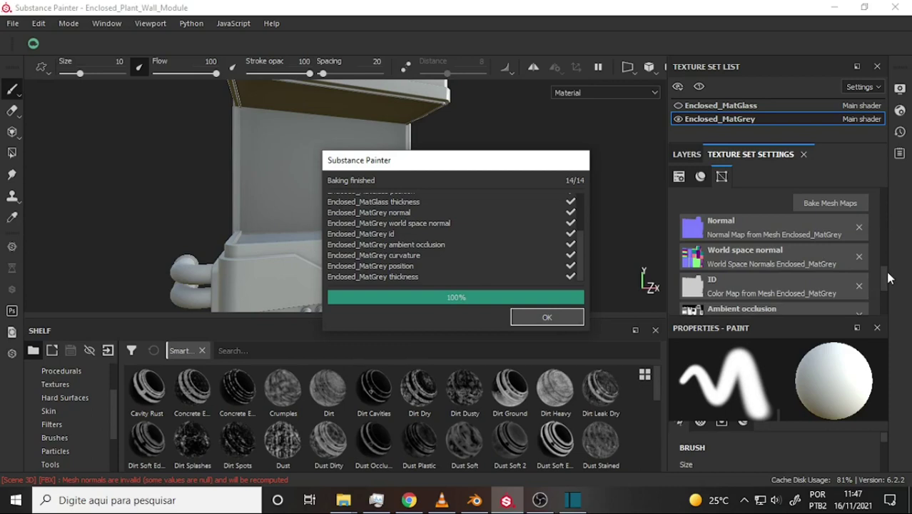
Close the finished bake report and frame the whole wall module in the viewport.
click(541, 318)
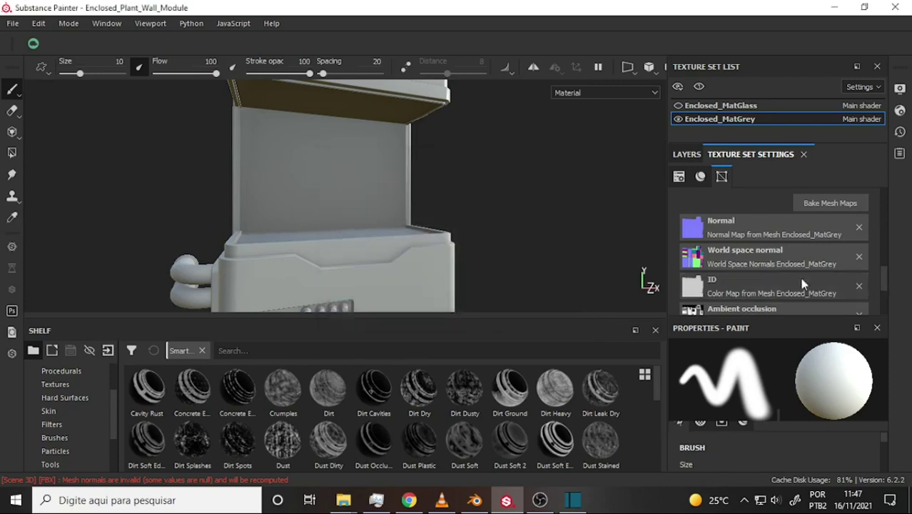
drag(886, 271, 878, 236)
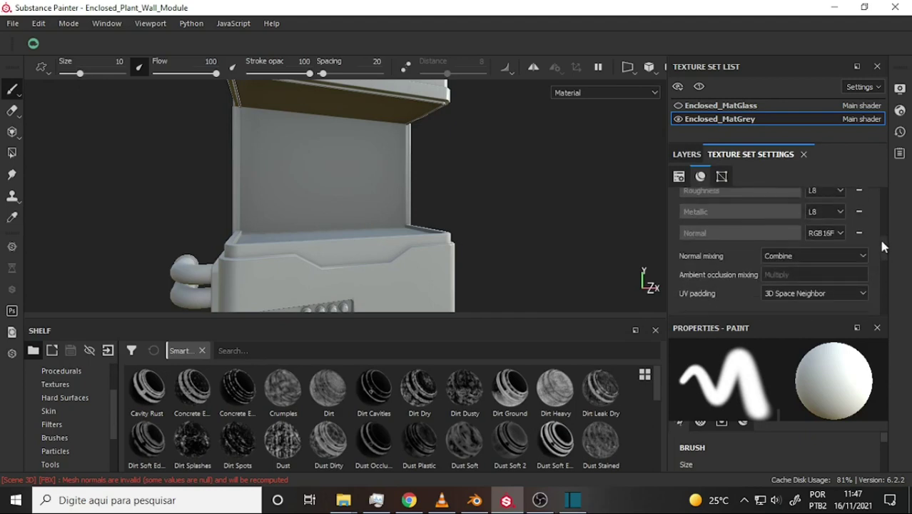
key(f)
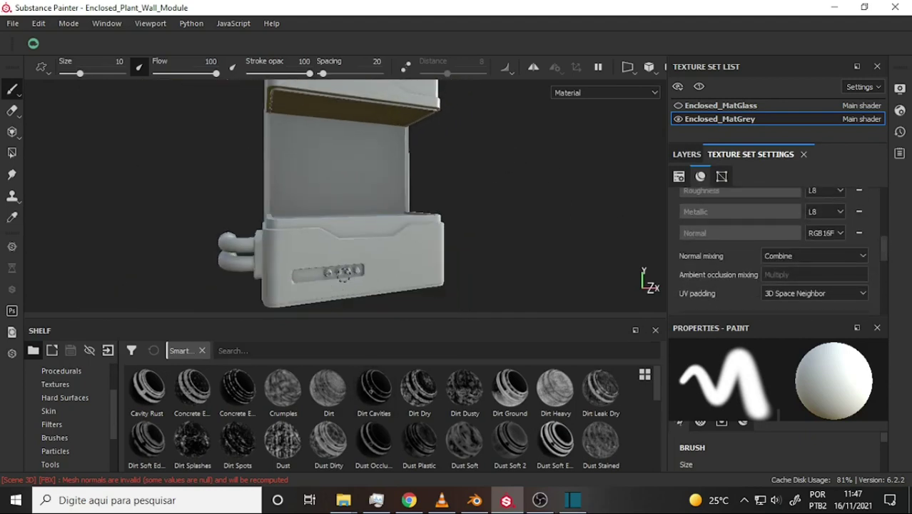
Orbit and zoom around the baked module, viewing it from above, another side and near-front.
mouse_move(473, 204)
alt+mouse_down()
mouse_move(453, 220)
mouse_move(457, 283)
mouse_move(456, 217)
mouse_move(399, 261)
mouse_move(236, 229)
mouse_move(79, 220)
mouse_move(470, 219)
mouse_move(416, 198)
mouse_move(449, 212)
mouse_move(463, 206)
alt+mouse_up()
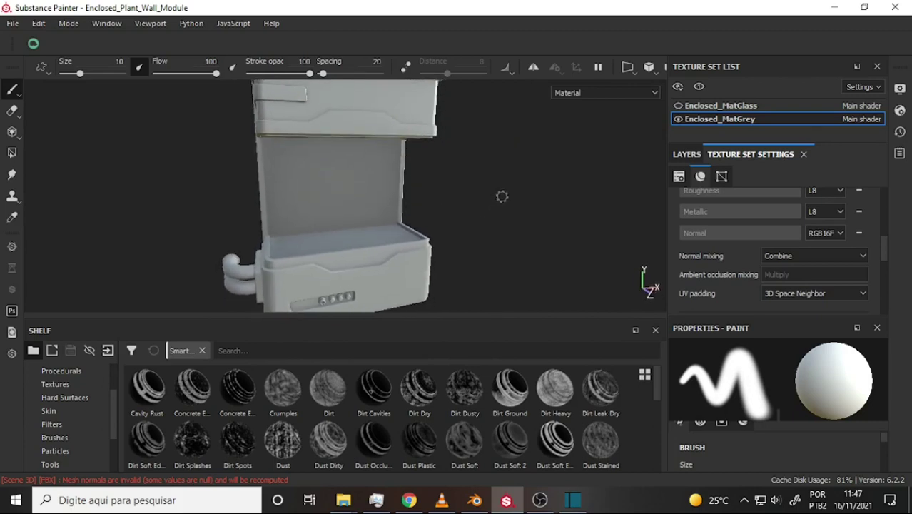
mouse_move(134, 193)
alt+right_down()
mouse_move(105, 193)
mouse_move(230, 198)
mouse_move(244, 201)
mouse_move(217, 205)
mouse_move(257, 210)
mouse_move(203, 206)
mouse_move(230, 210)
alt+right_up()
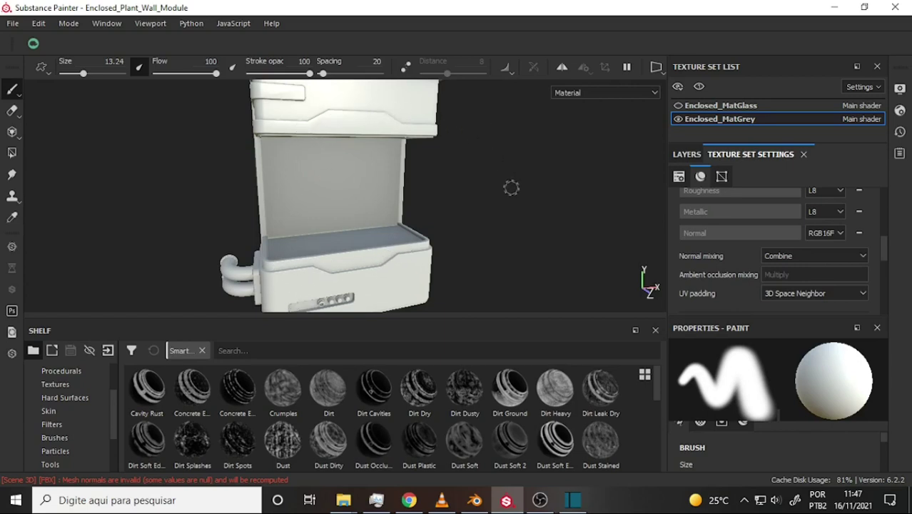
mouse_move(511, 188)
alt+mouse_down()
mouse_move(498, 179)
mouse_move(287, 205)
mouse_move(136, 183)
mouse_move(453, 191)
mouse_move(564, 183)
mouse_move(530, 186)
mouse_move(514, 125)
mouse_move(517, 216)
mouse_move(515, 186)
alt+mouse_up()
mouse_move(506, 174)
alt+middle_down()
mouse_move(495, 180)
mouse_move(501, 186)
alt+middle_up()
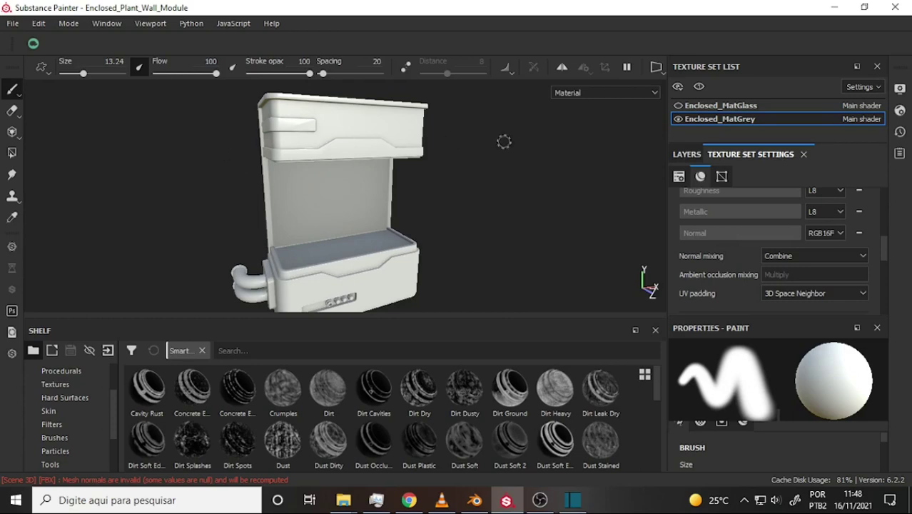
scroll(513, 157, up, 2)
scroll(513, 157, down, 2)
scroll(513, 157, up, 3)
scroll(513, 157, down, 1)
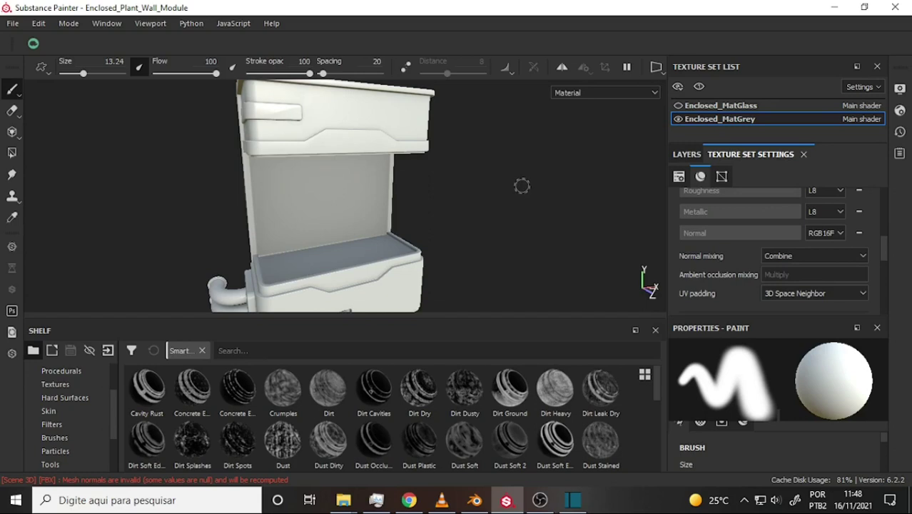
Save the baked project, show the layer stack with Layer 1, and bring OBS Studio forward.
click(13, 23)
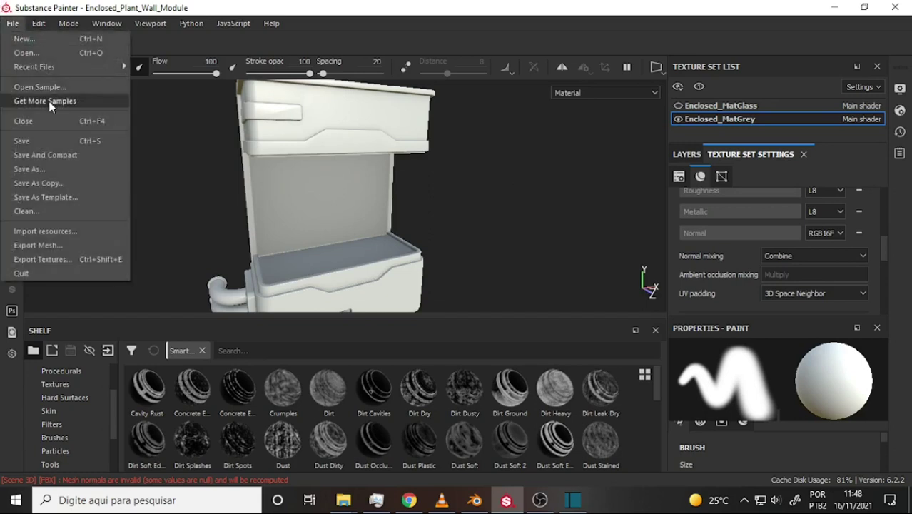
click(29, 140)
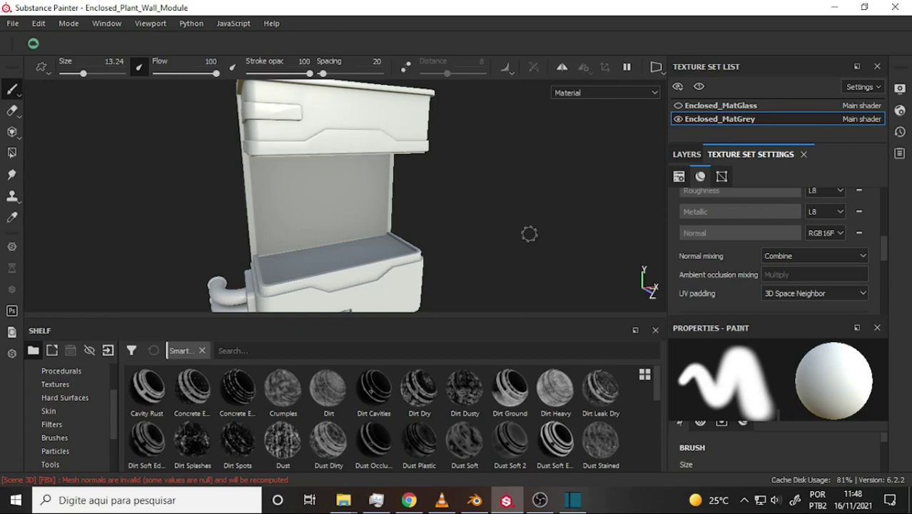
click(687, 157)
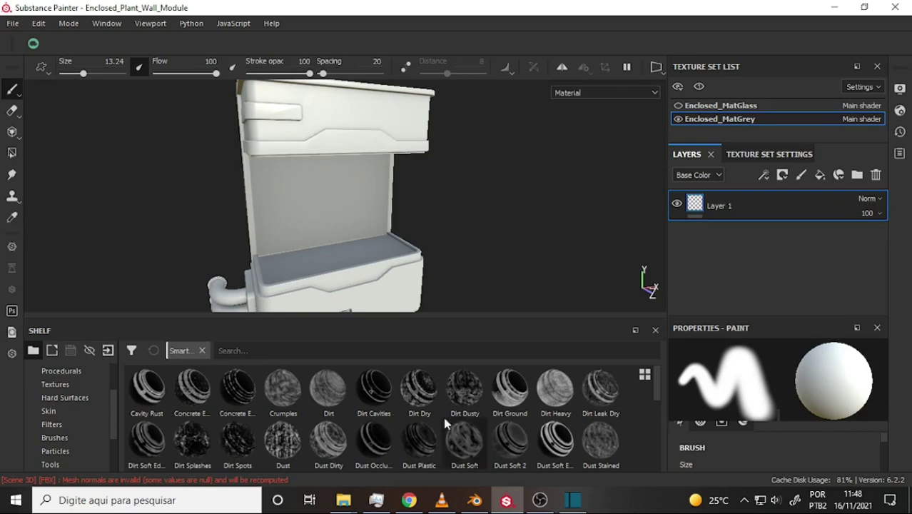
click(540, 500)
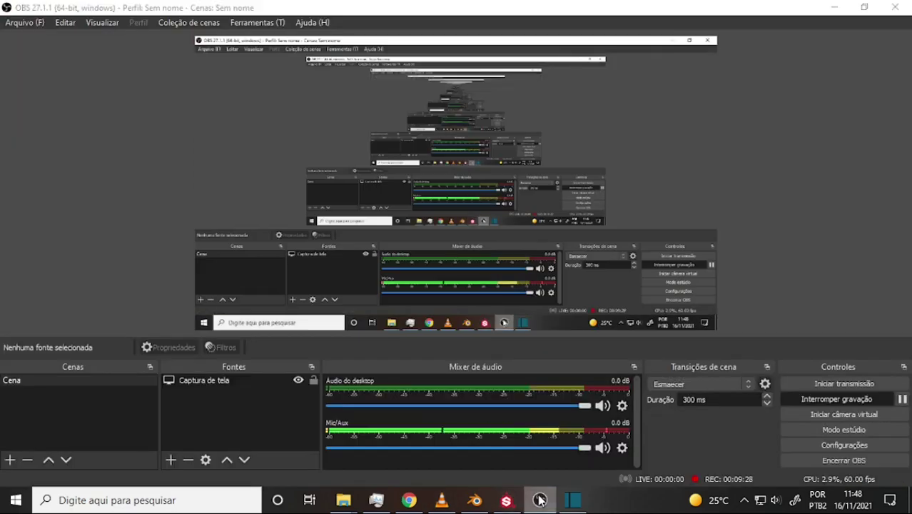
Minimise OBS Studio so the Substance Painter project is back in front.
click(540, 500)
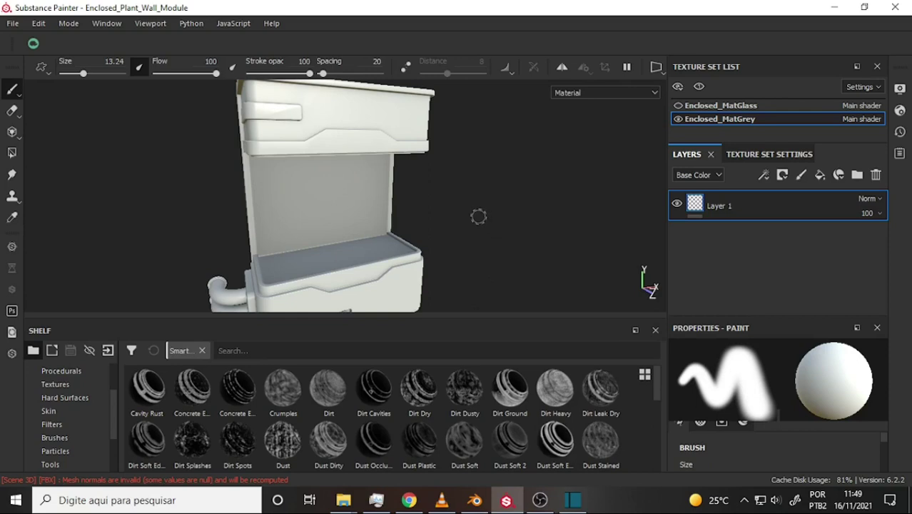
Zoom in on the open shelf area, orbit to a frontal view, then reframe the whole module.
scroll(478, 216, up, 5)
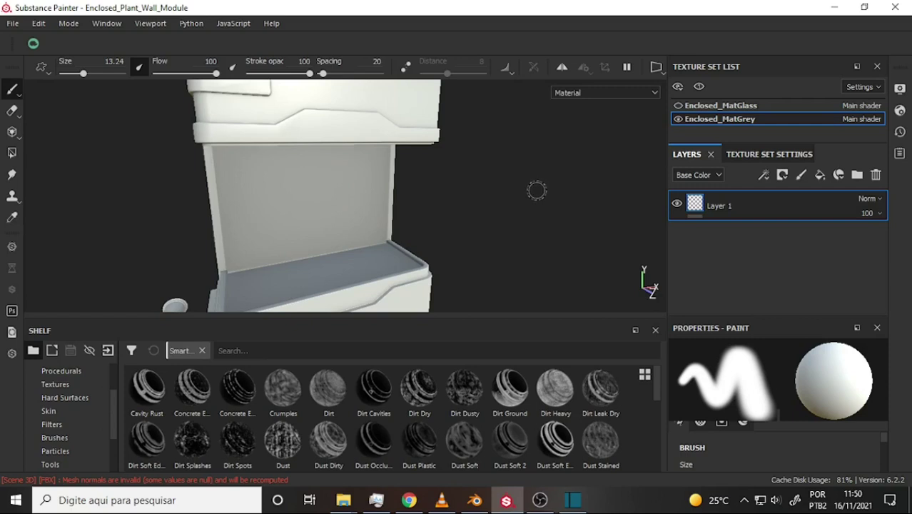
scroll(532, 187, up, 2)
scroll(531, 189, down, 1)
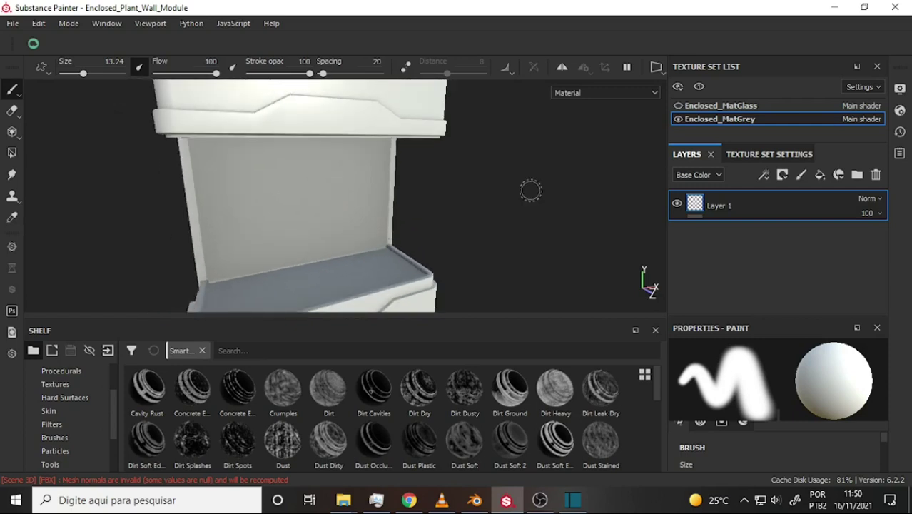
right_click(531, 190)
mouse_move(517, 182)
alt+mouse_down()
mouse_move(507, 179)
mouse_move(520, 193)
mouse_move(305, 186)
mouse_move(449, 193)
mouse_move(496, 186)
mouse_move(483, 189)
alt+mouse_up()
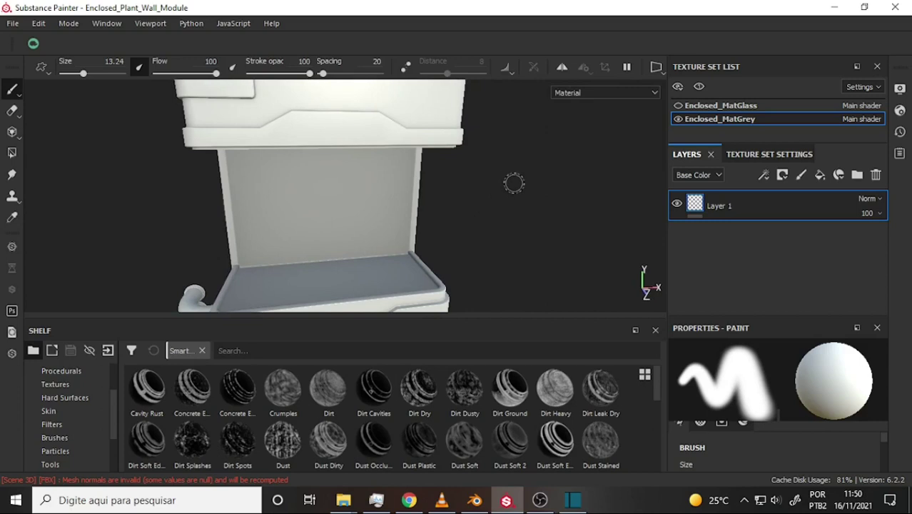
key(f)
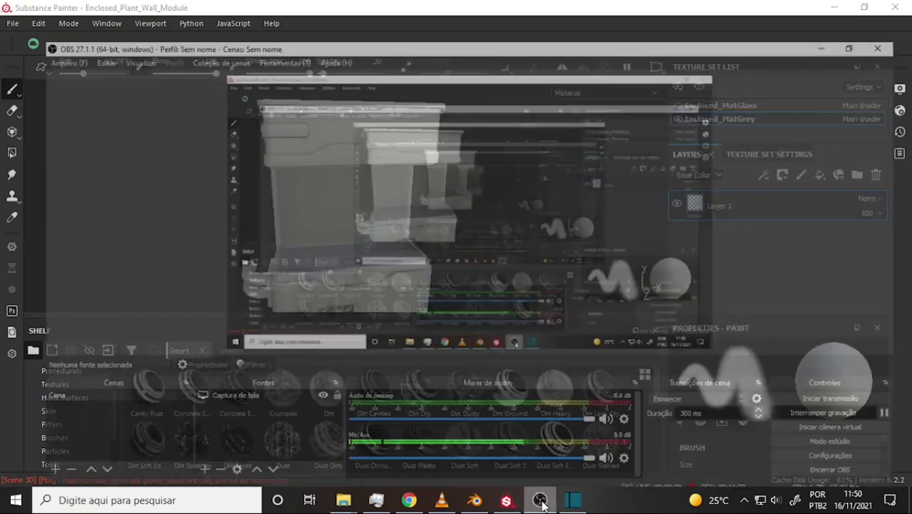
click(541, 502)
click(541, 503)
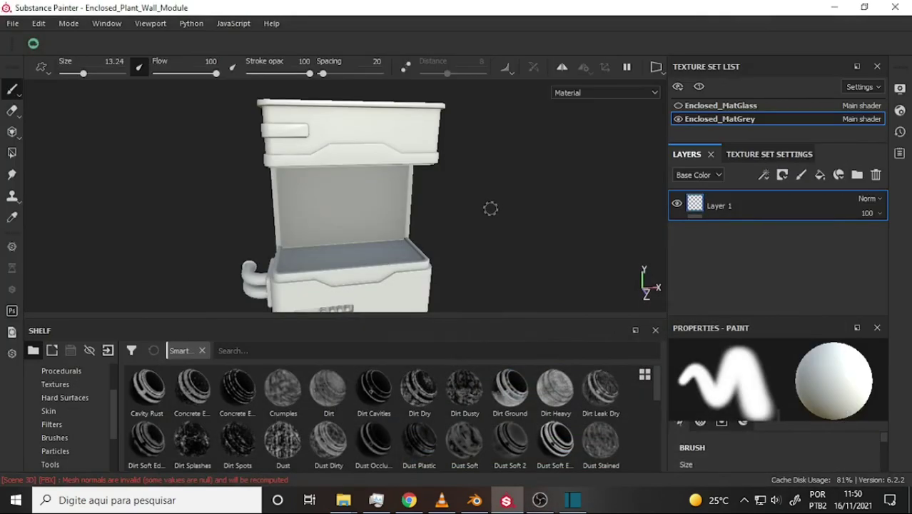